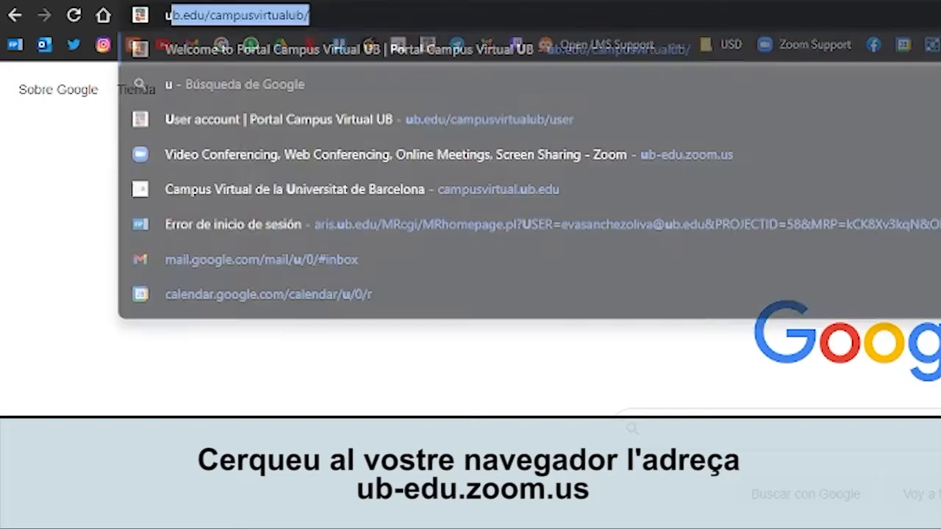
Load ub-edu.zoom.us in Chrome to reach the Universitat de Barcelona sign-in page.
type(".zoom.us")
key("Return")
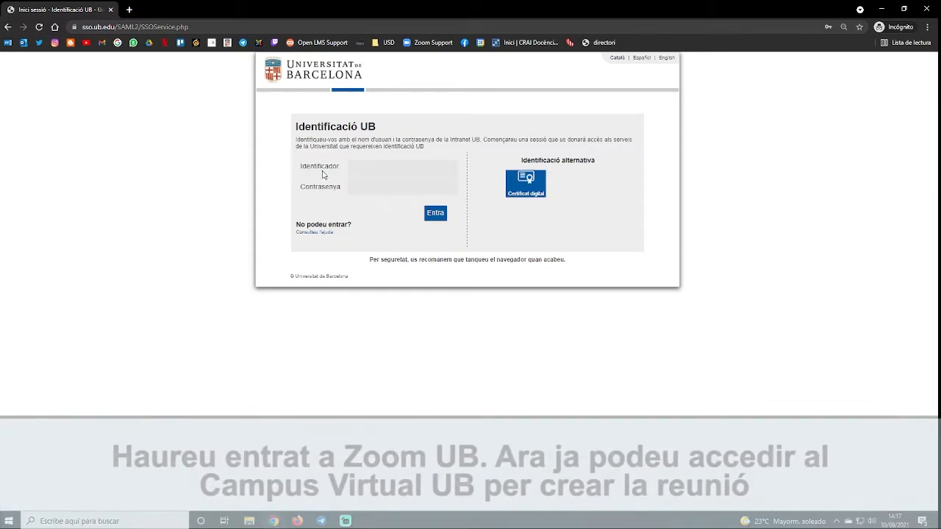
Sign in with the university account and open Prova Curs OpenLMS down to its last section.
left_click(436, 214)
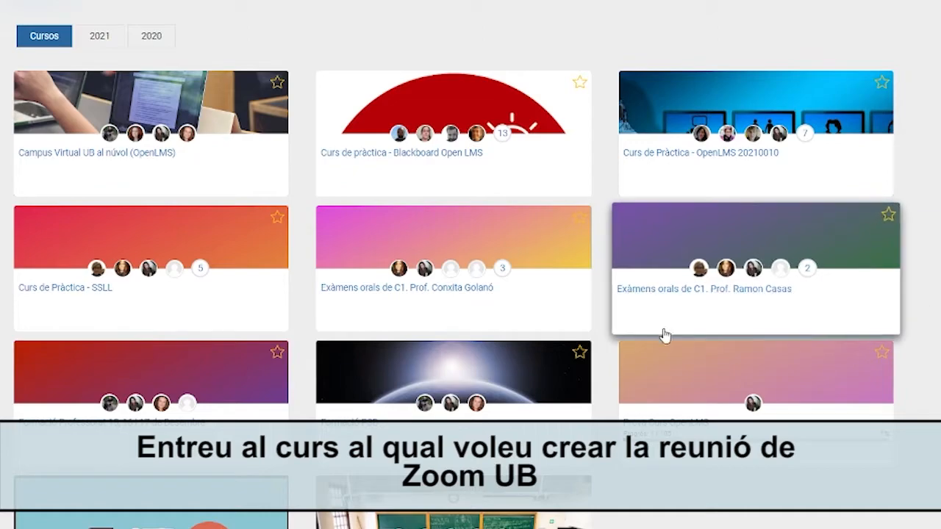
scroll(667, 334, "down", 1)
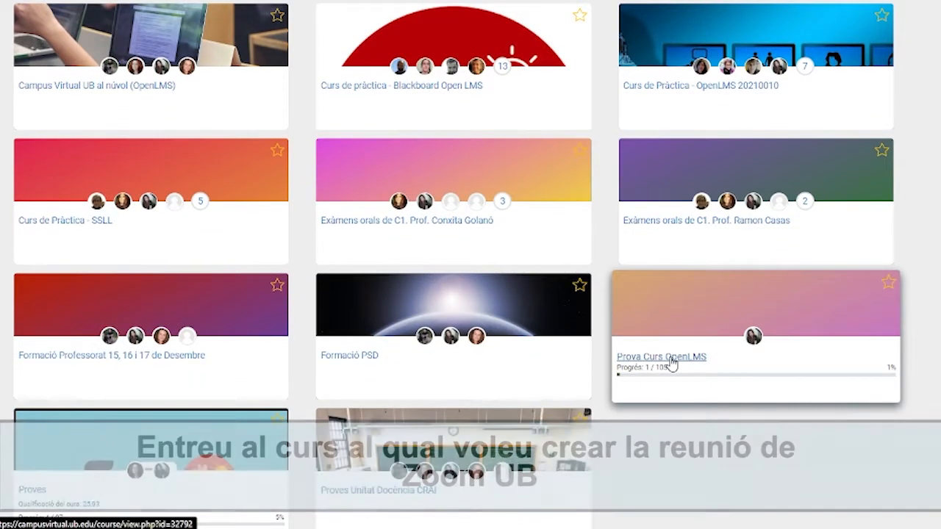
left_click(671, 360)
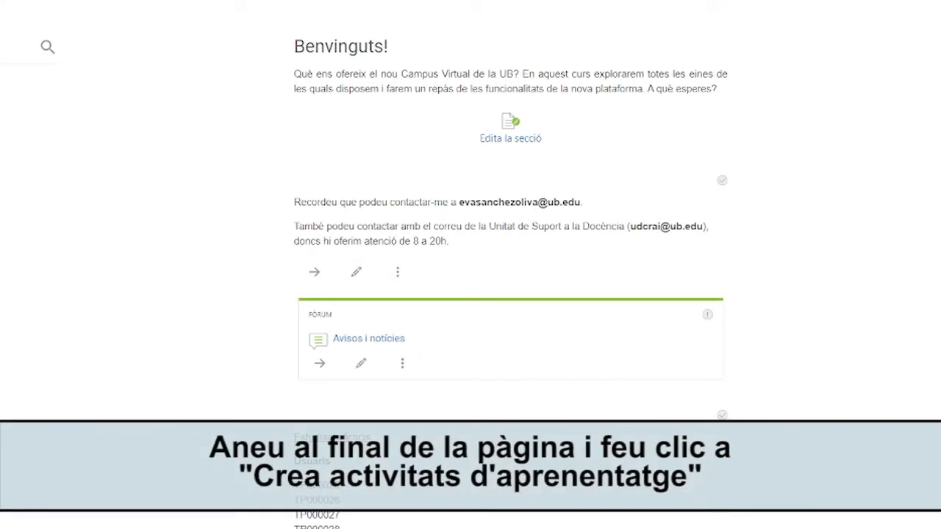
scroll(510, 265, "down", 15)
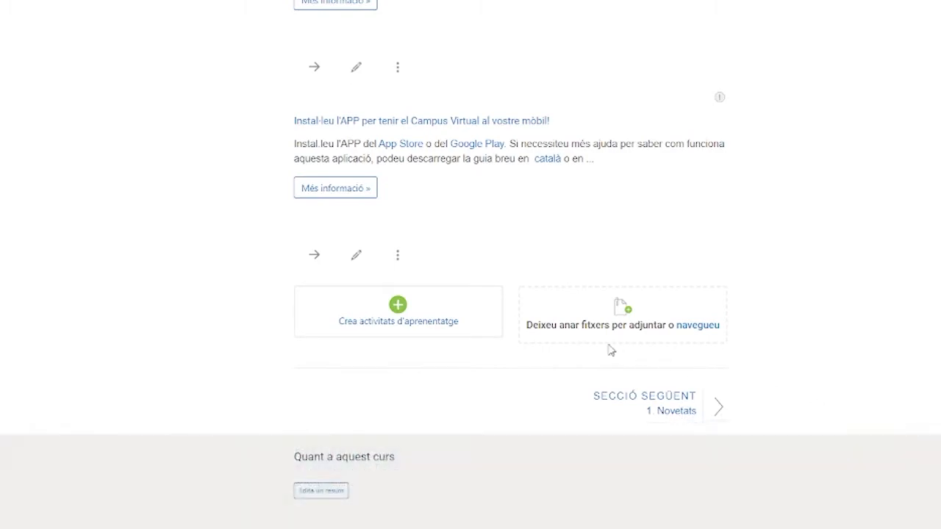
Add a Zoom activity from the Activitats list and name it 'Reunions'.
left_click(380, 329)
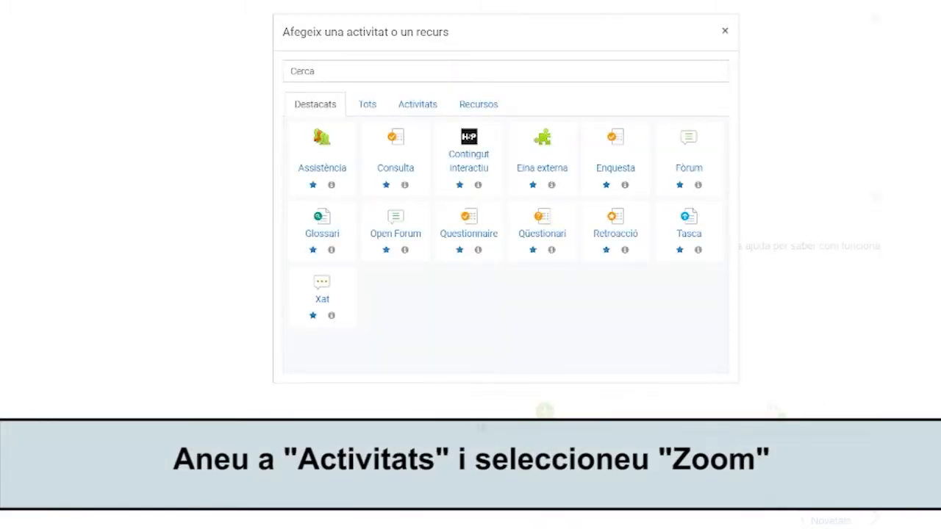
left_click(417, 105)
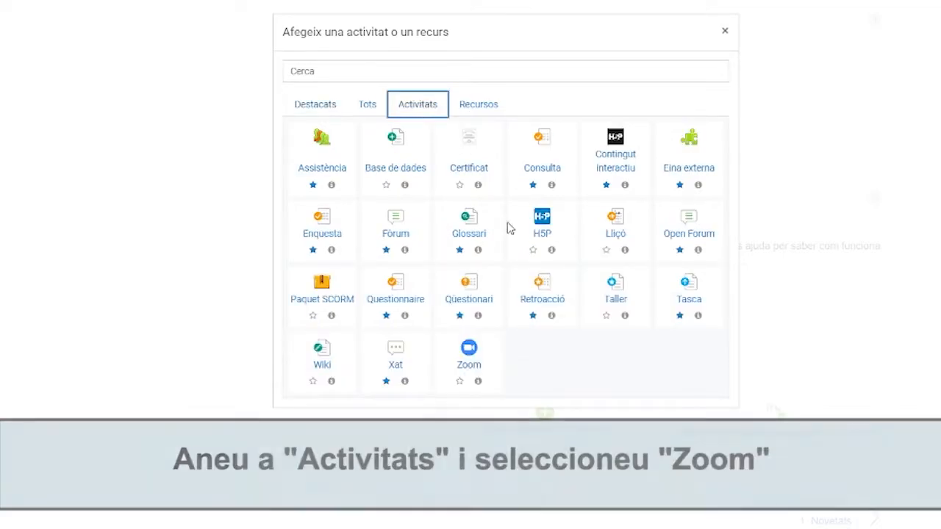
left_click(465, 371)
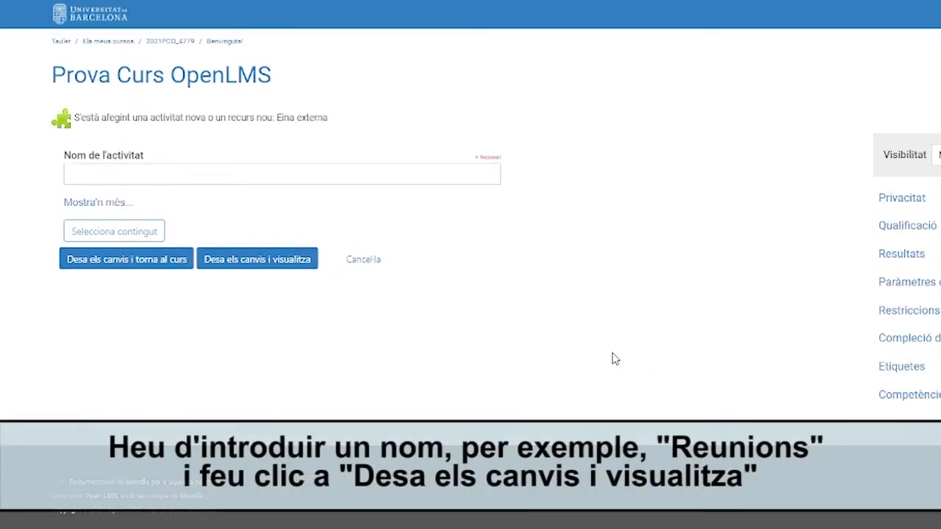
left_click(298, 174)
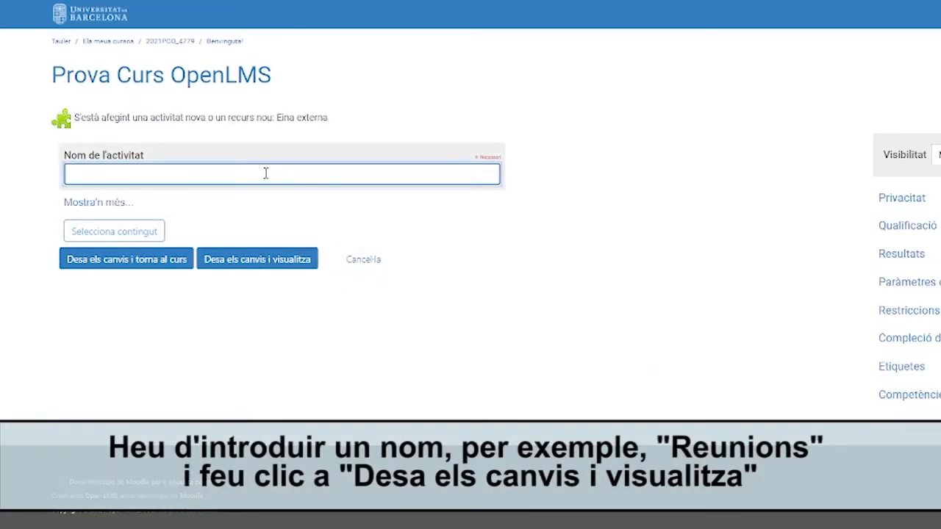
type("Reunions")
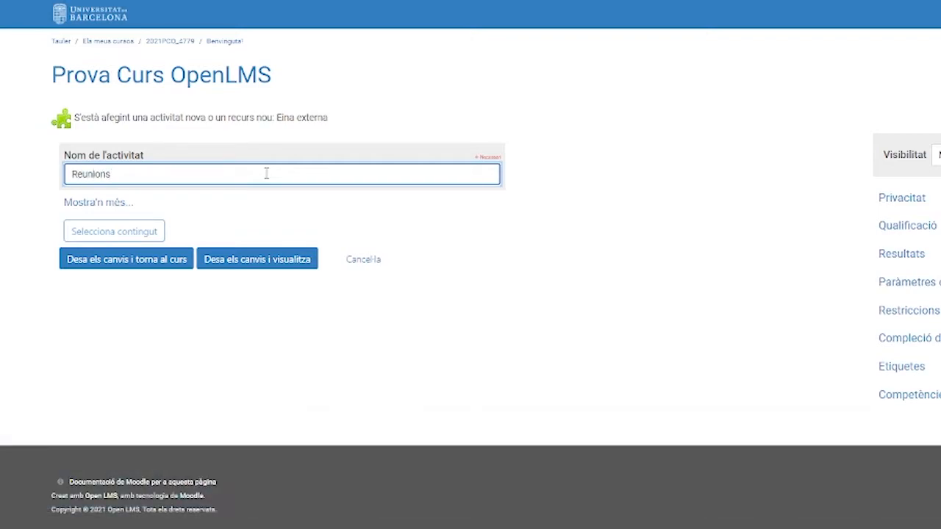
Save the Reunions activity and start a new meeting with topic 'Reunió 30/09'.
left_click(243, 266)
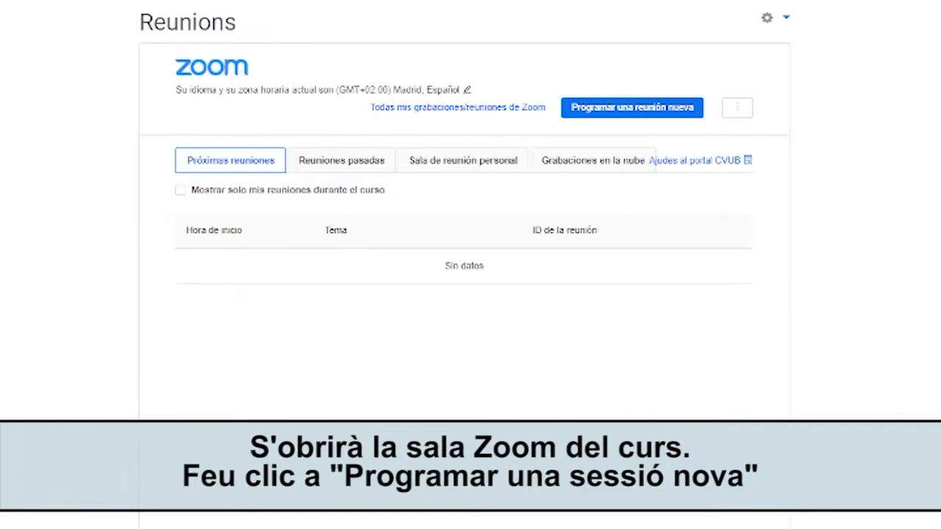
left_click(637, 113)
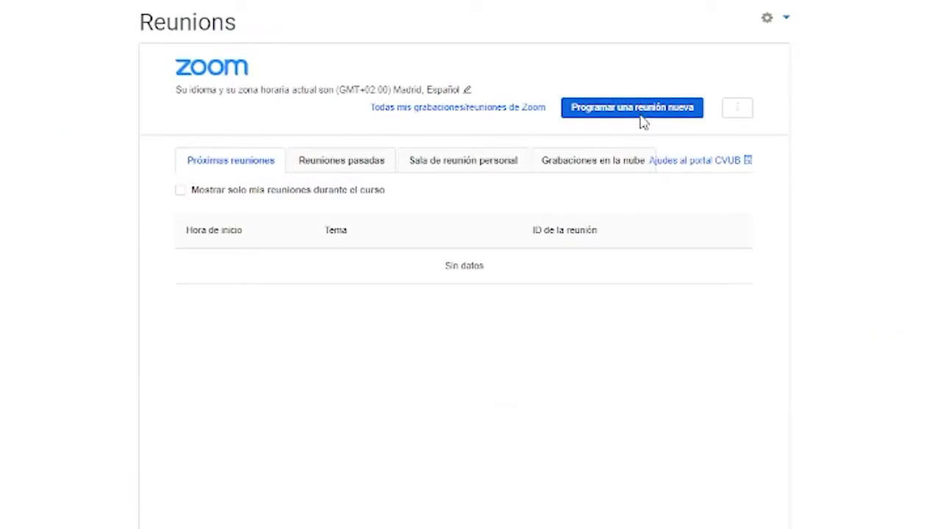
left_click(411, 137)
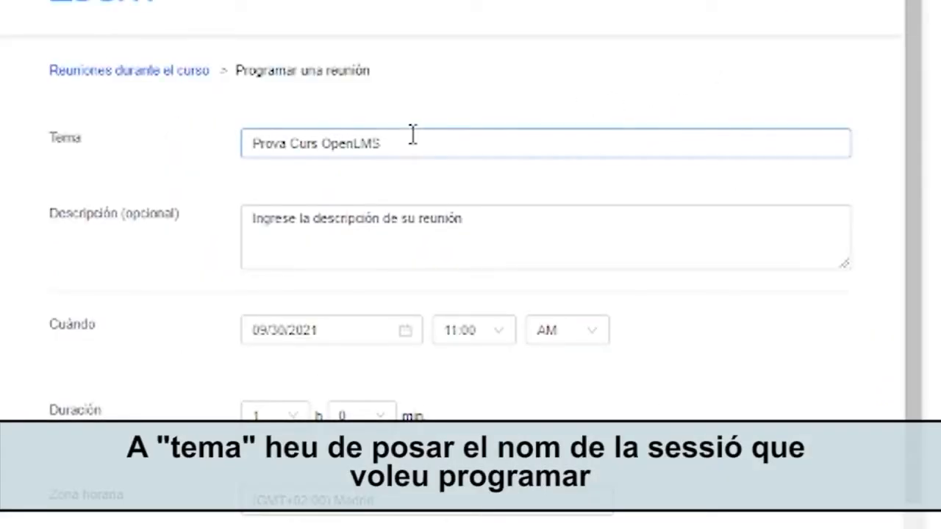
left_click_drag(404, 143, 247, 140)
type("Reunió 30/09")
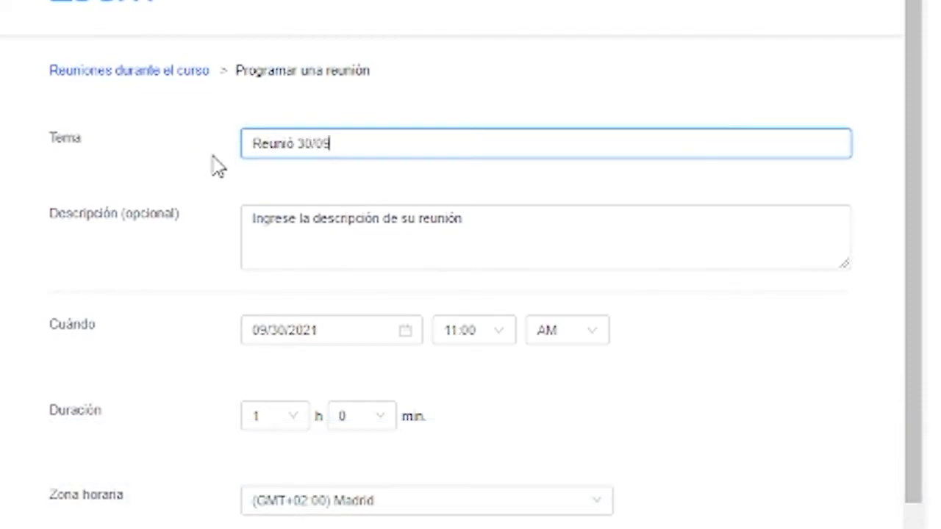
Enter 'Reunió de prova' as the meeting description.
scroll(218, 166, "down", 2)
left_click(342, 100)
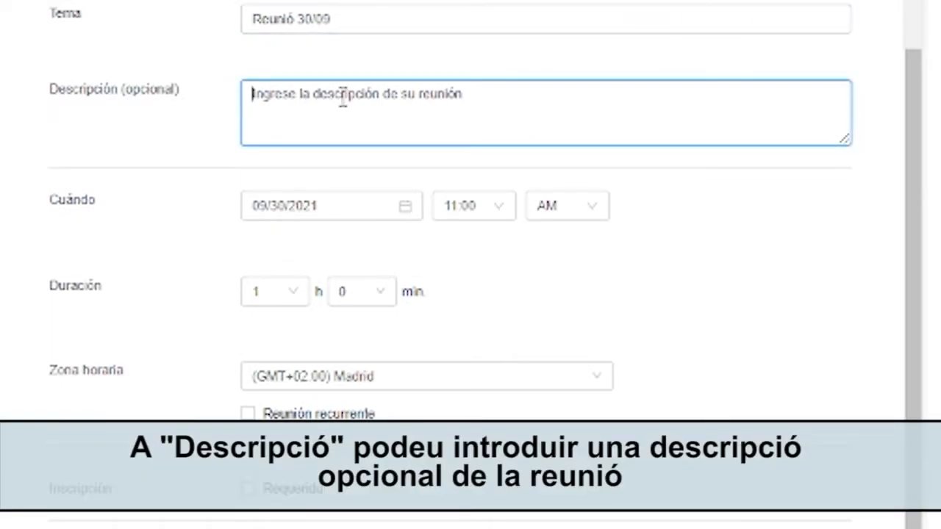
type("Reunió de prova")
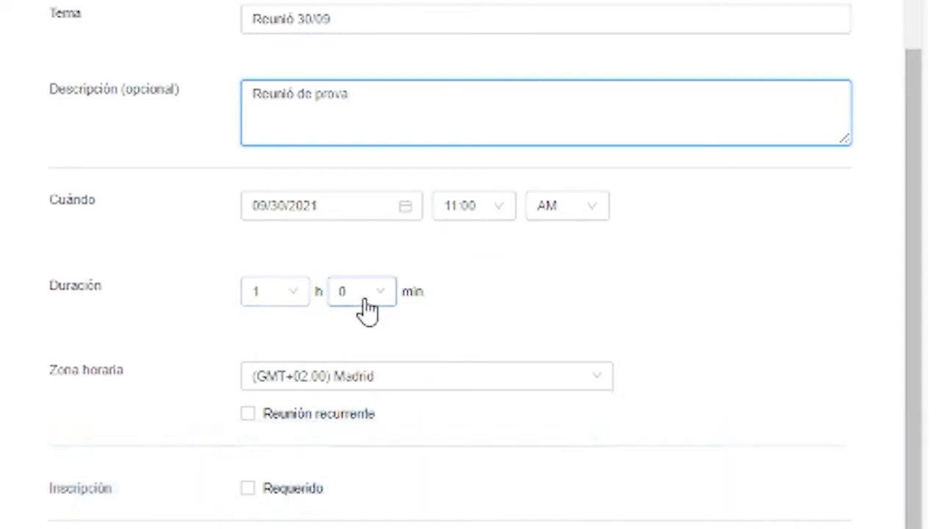
scroll(354, 320, "down", 2)
scroll(354, 319, "down", 2)
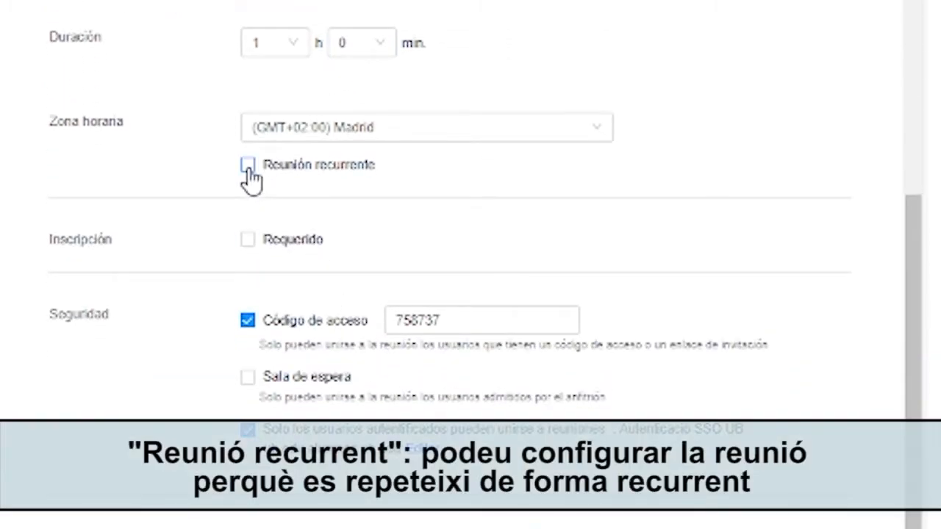
Try a weekly recurrence on Lunes and Martes ending 11/18/2021.
left_click(248, 169)
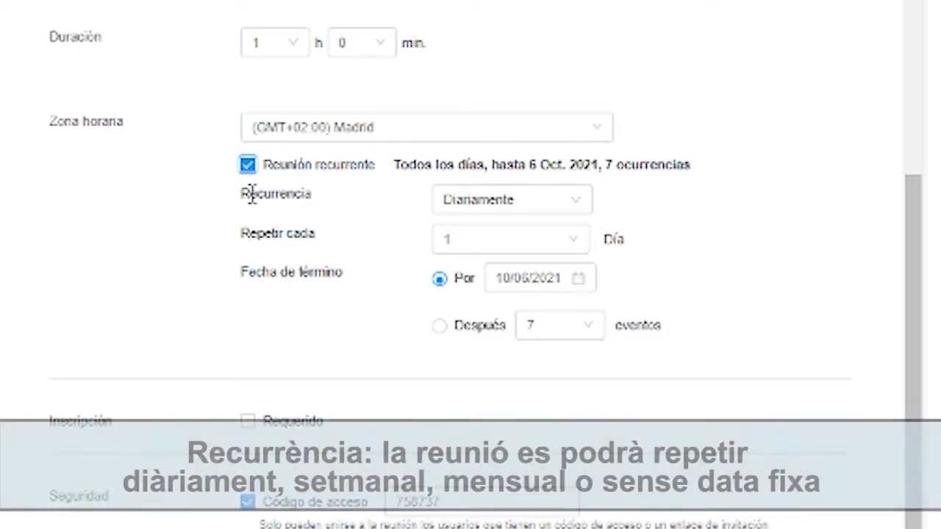
left_click(563, 210)
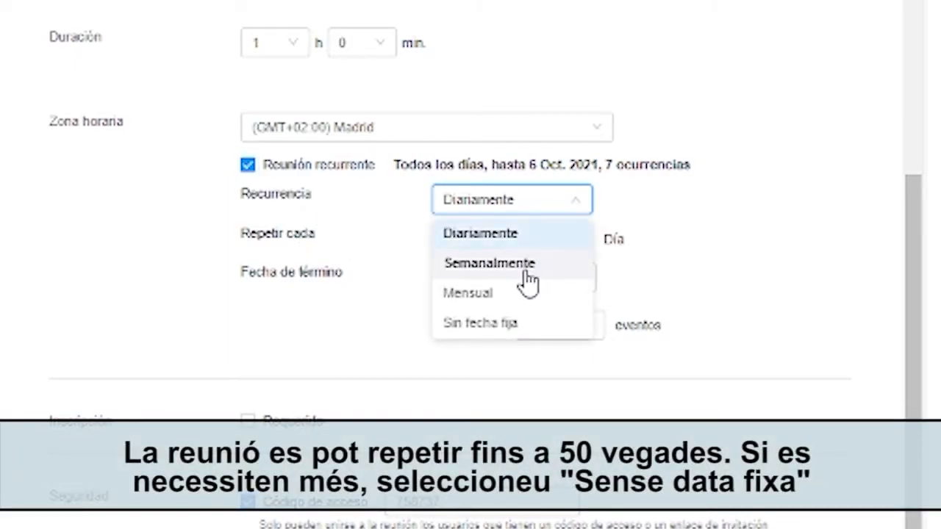
left_click(528, 283)
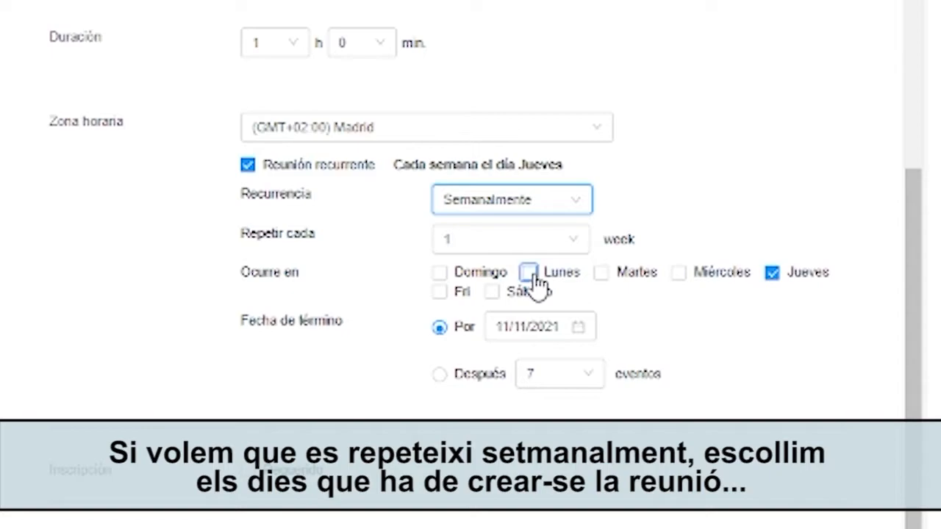
left_click(529, 274)
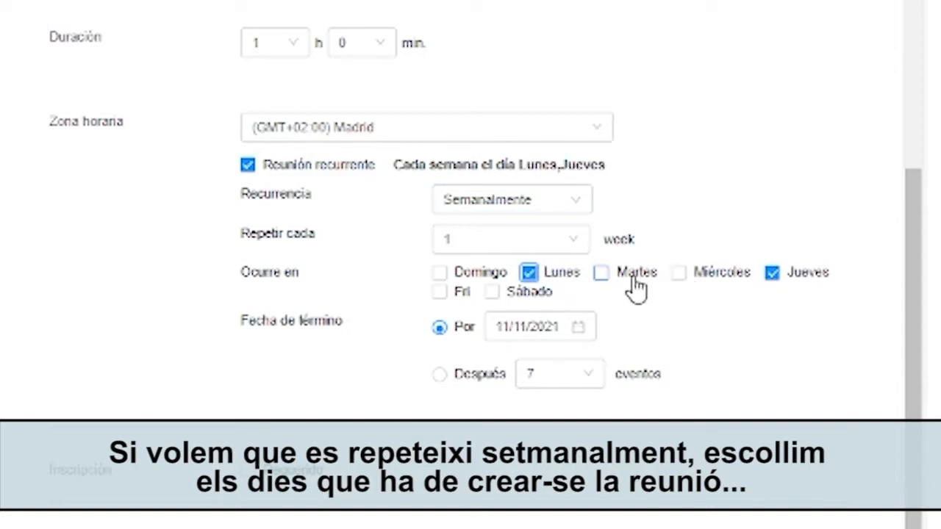
left_click(601, 274)
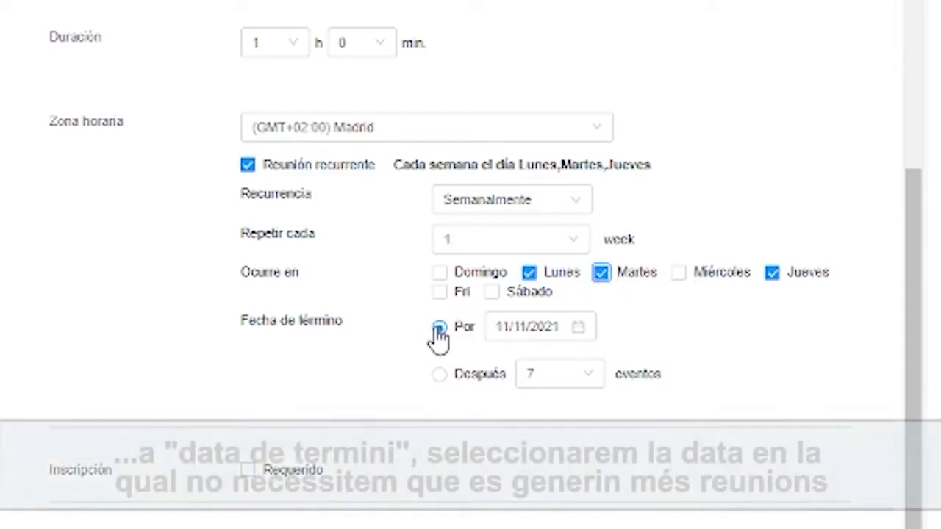
left_click(562, 331)
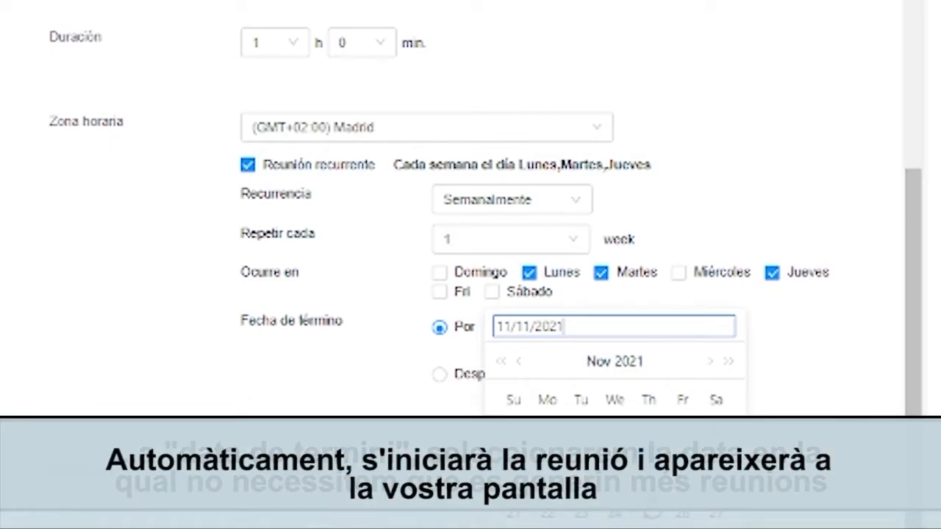
left_click(648, 484)
scroll(470, 393, "down", 2)
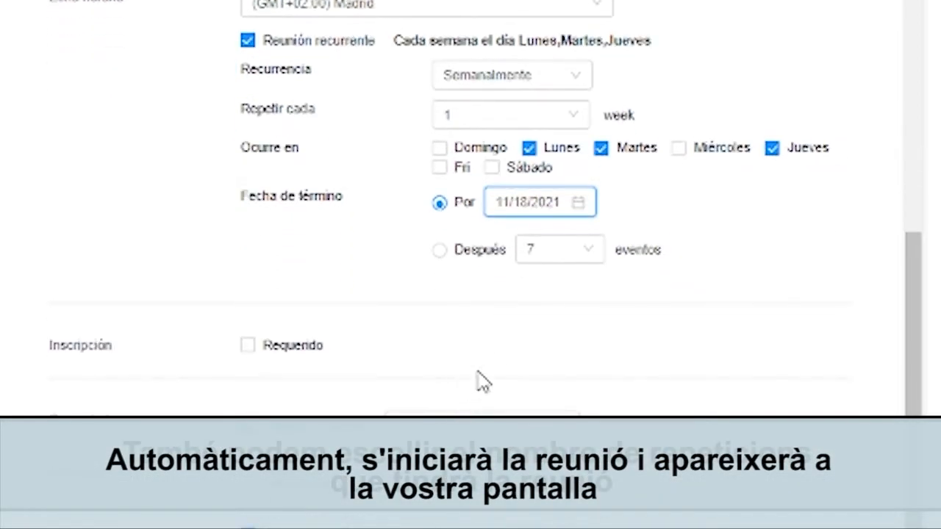
Check the occurrence-count end option, then set registration to Requerido.
left_click(444, 253)
left_click(563, 252)
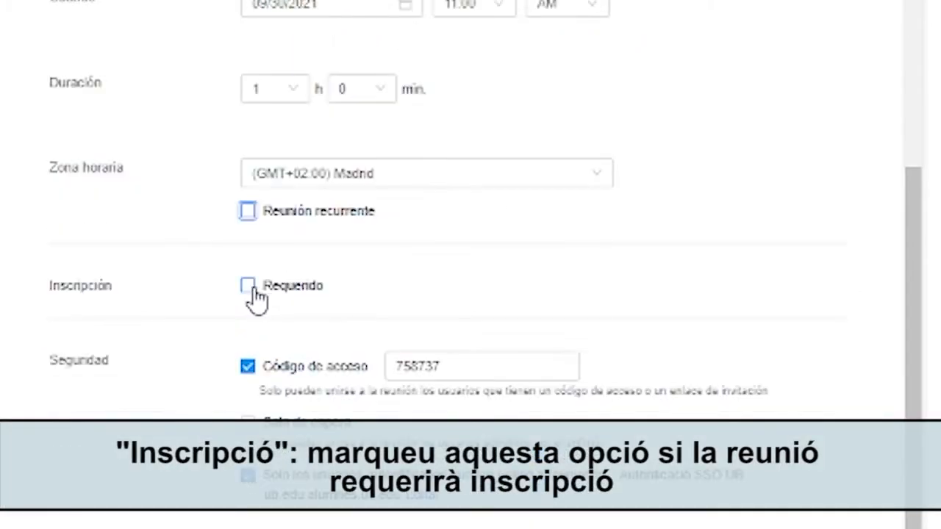
left_click(248, 285)
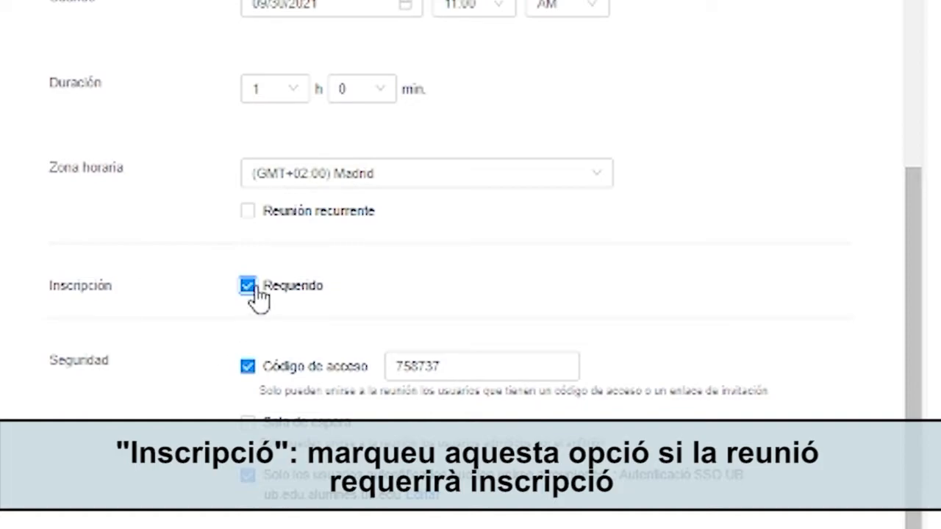
scroll(231, 330, "down", 2)
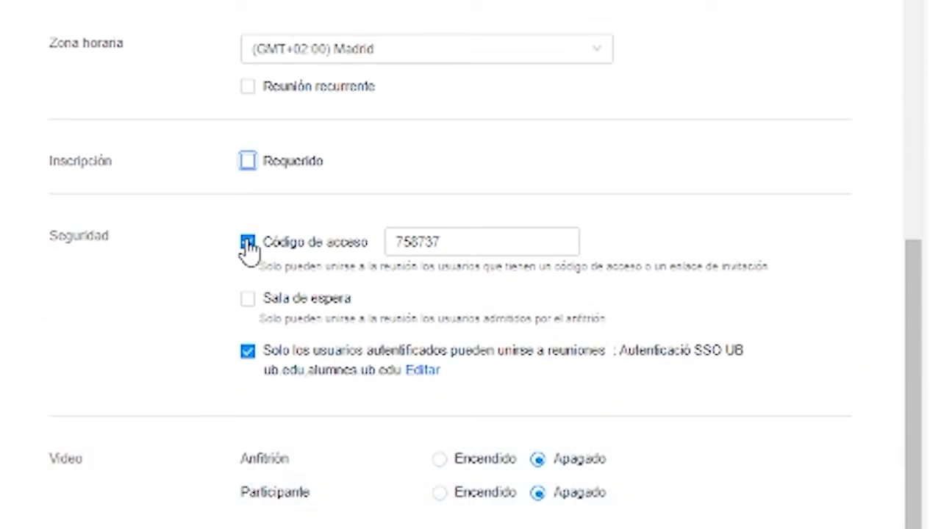
left_click(444, 244)
left_click_drag(439, 245, 382, 264)
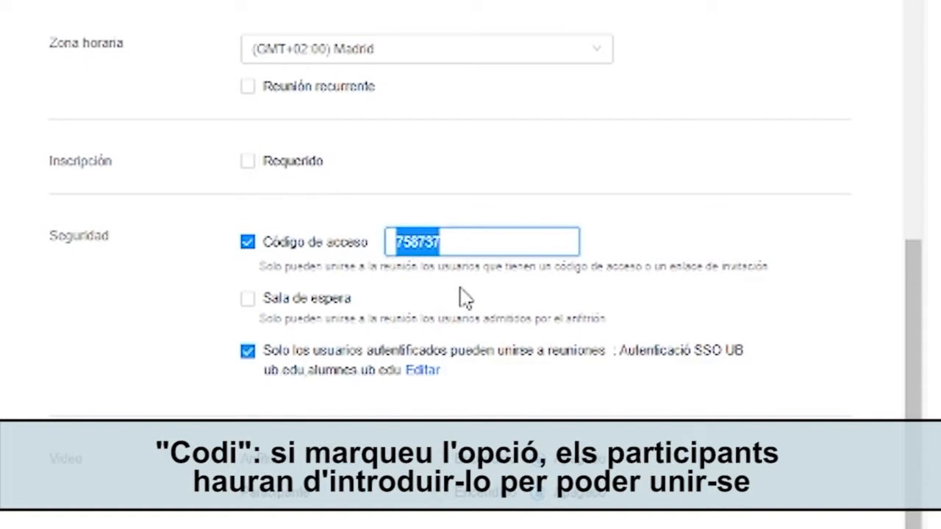
type("123456")
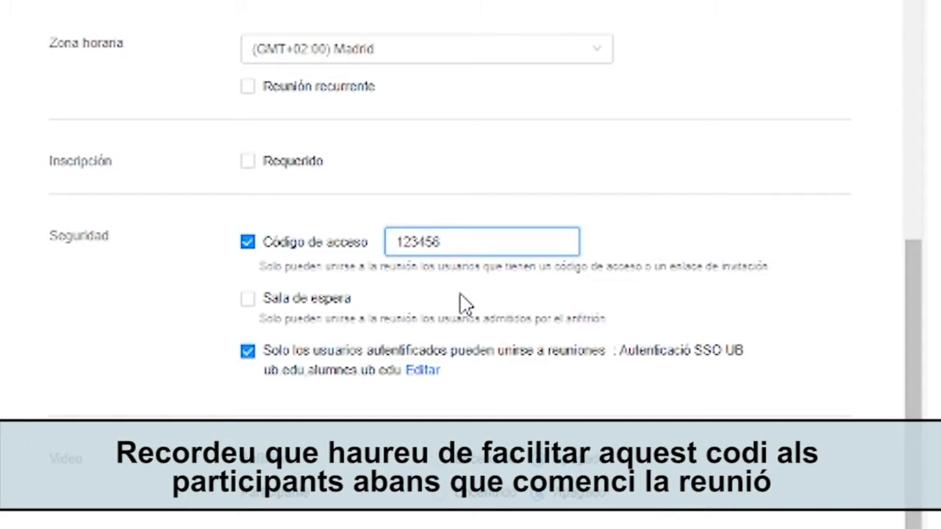
Turn off the access code requirement and leave the waiting room off.
left_click(248, 298)
left_click(247, 298)
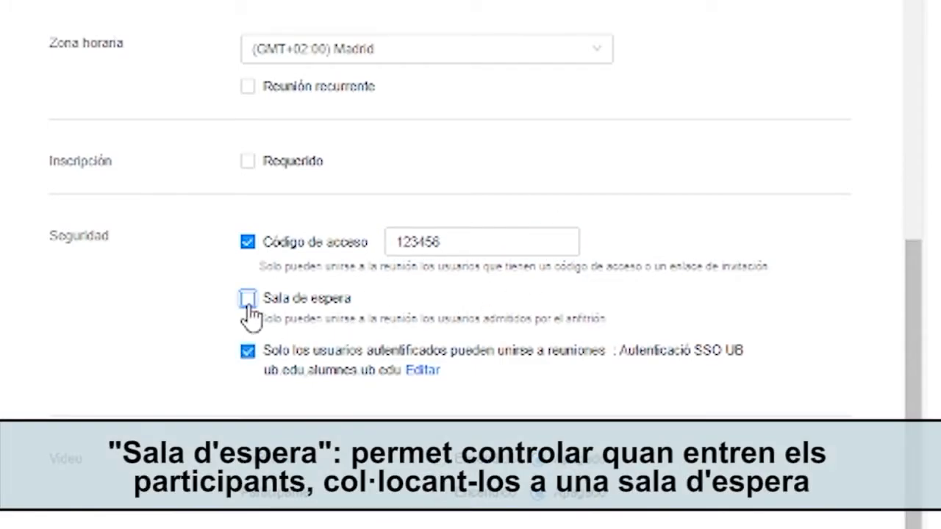
left_click(248, 241)
left_click(247, 288)
left_click(246, 289)
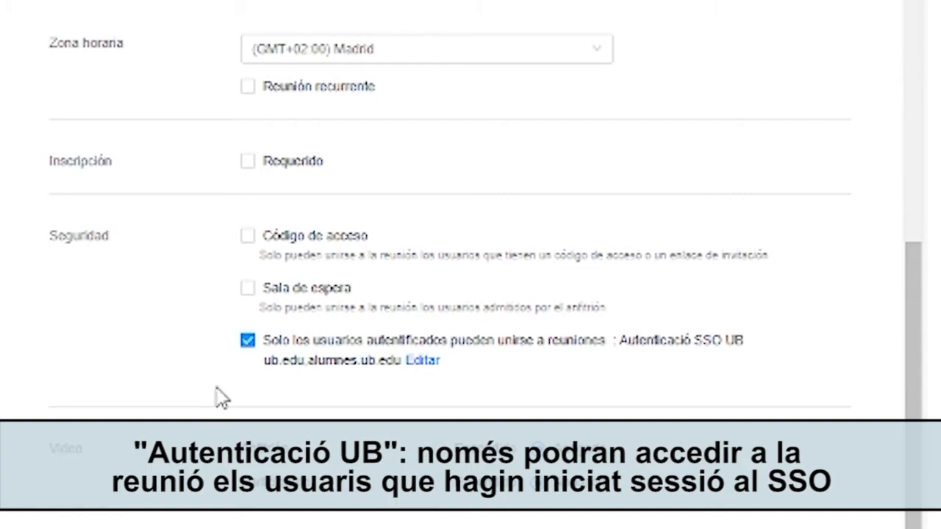
scroll(232, 382, "down", 3)
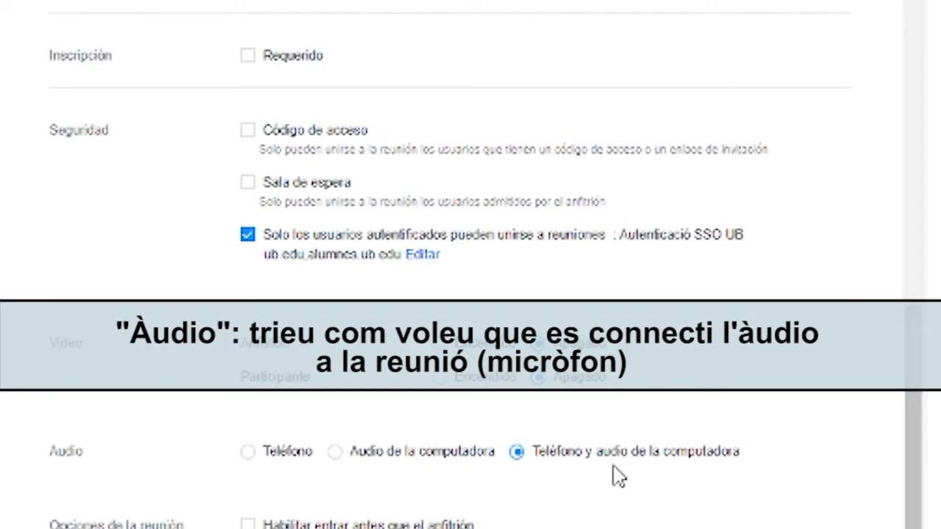
Enable join before host and automatic cloud recording, leaving alternative hosts empty.
scroll(610, 489, "down", 2)
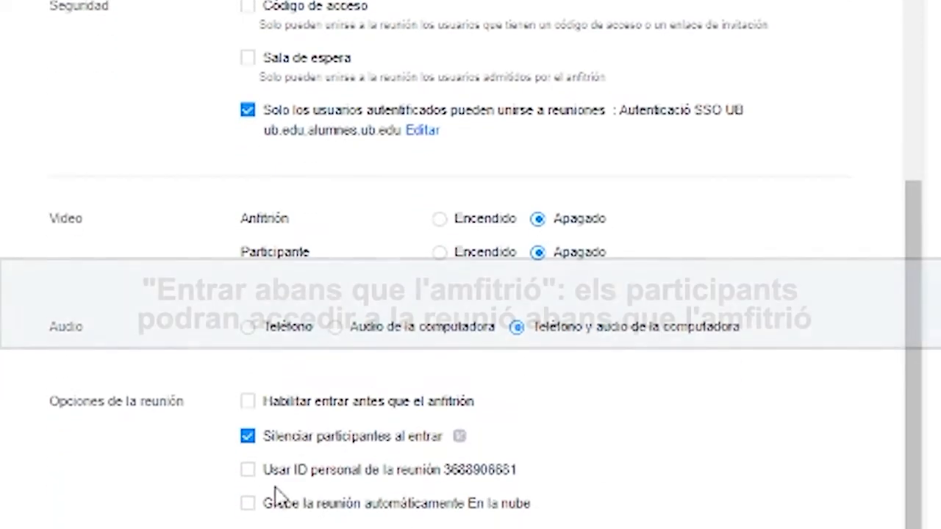
left_click(248, 404)
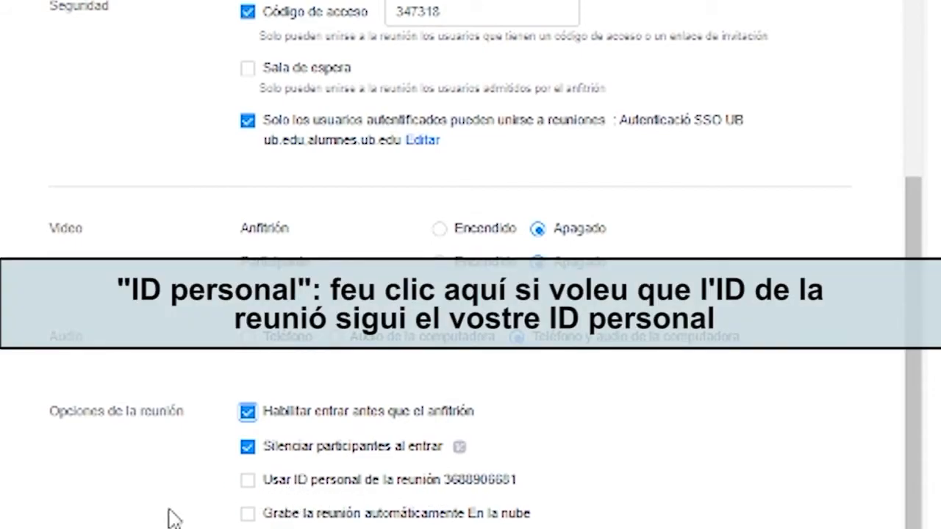
left_click(248, 514)
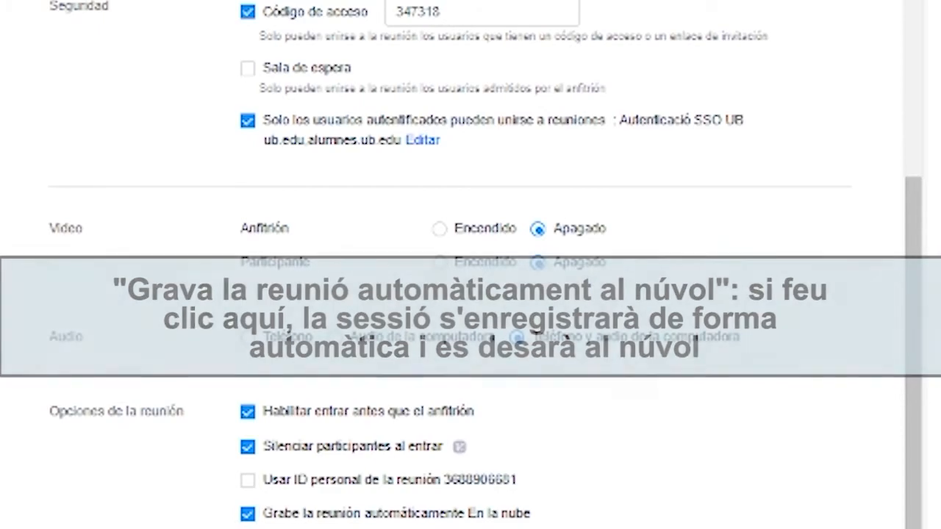
scroll(1, 474, "down", 3)
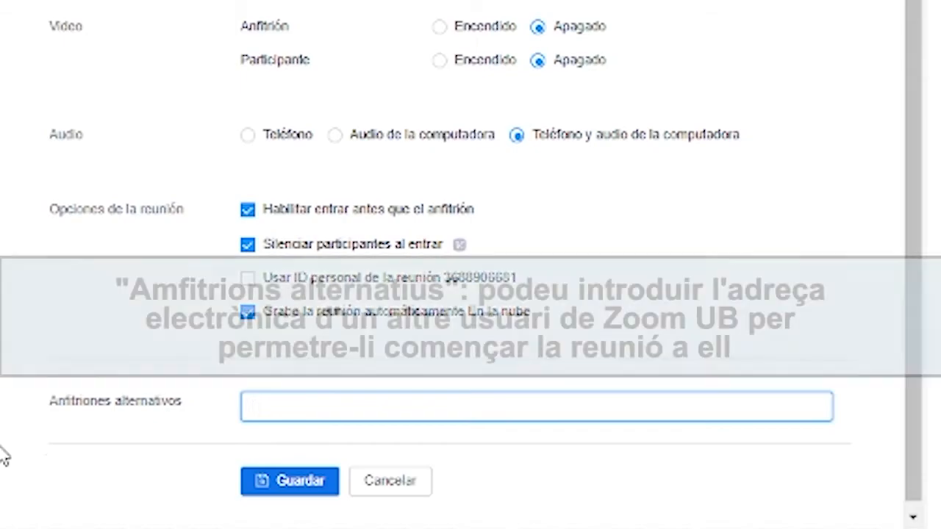
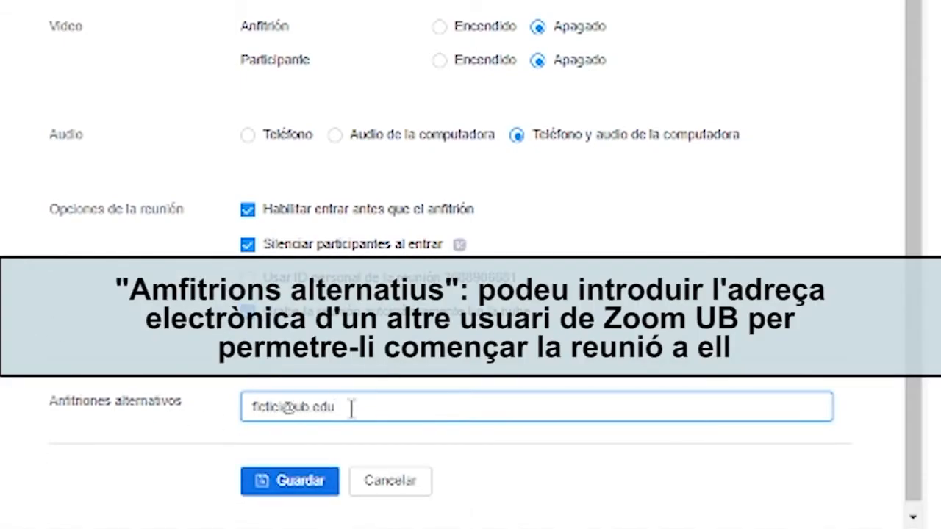
left_click(36, 487)
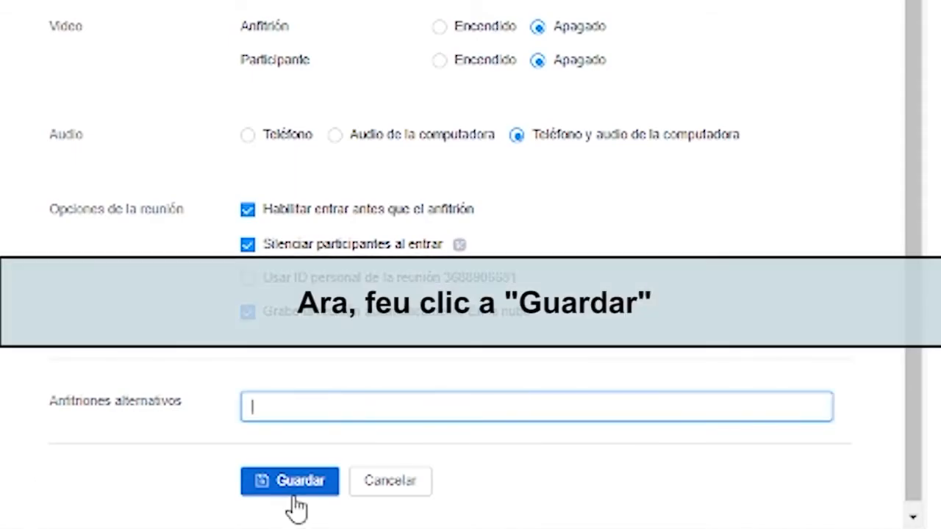
Save the meeting and copy its full invitation text.
left_click(303, 485)
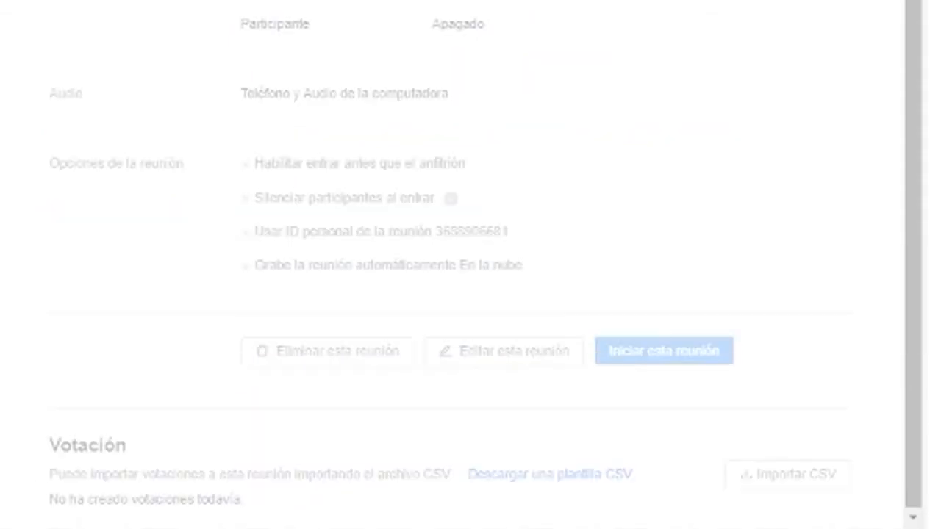
scroll(451, 264, "up", 4)
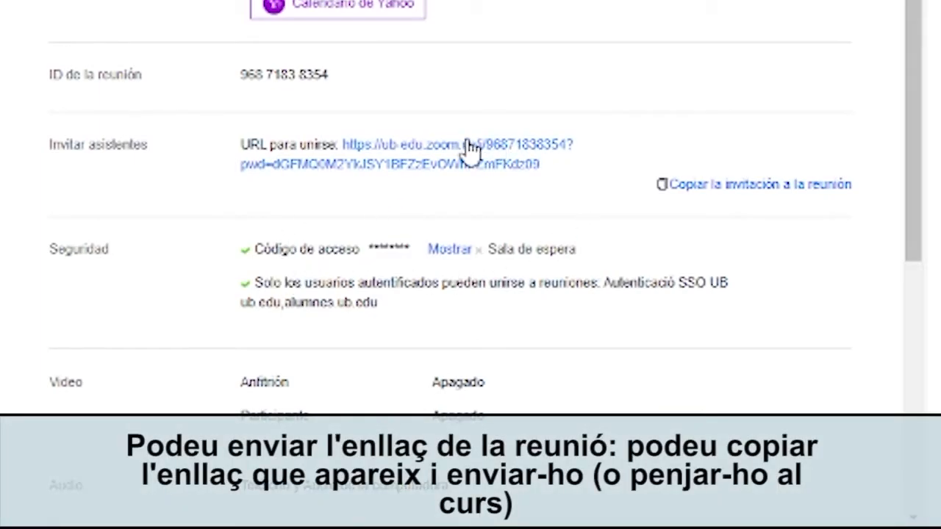
left_click(730, 193)
left_click_drag(704, 31, 700, 138)
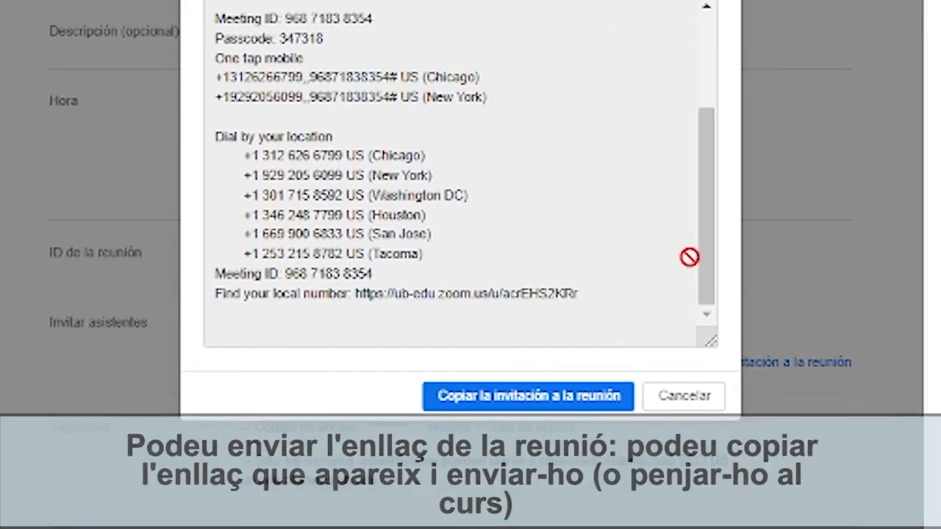
left_click(544, 403)
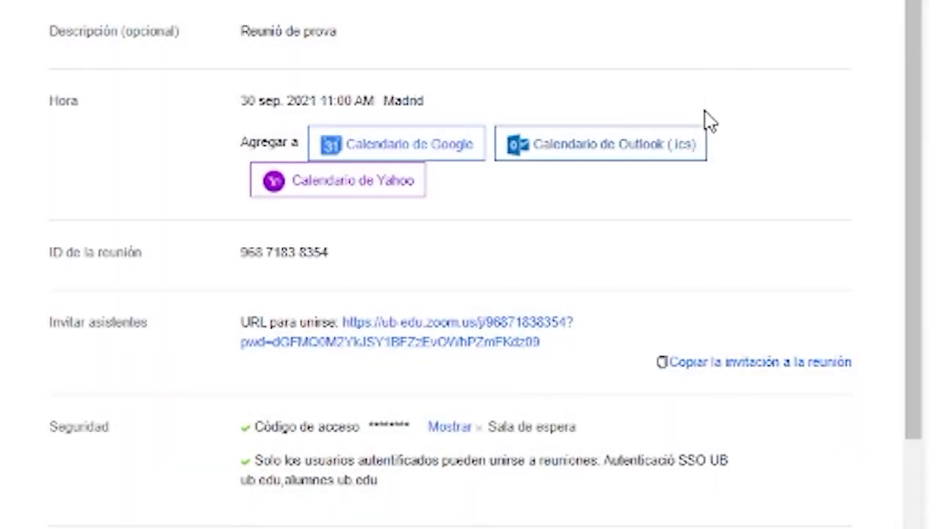
Reveal the access code and review the saved meeting's details.
scroll(640, 282, "down", 5)
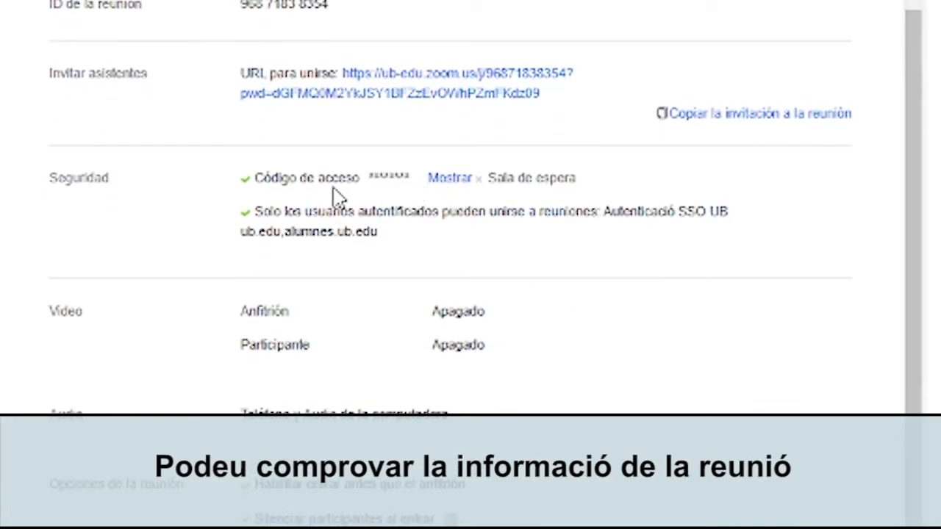
left_click(448, 181)
scroll(530, 110, "down", 3)
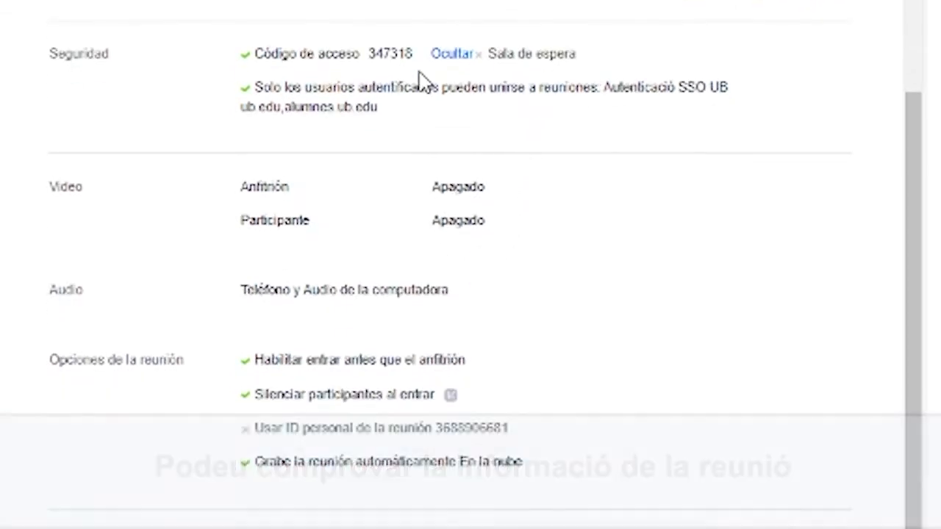
scroll(388, 178, "down", 1)
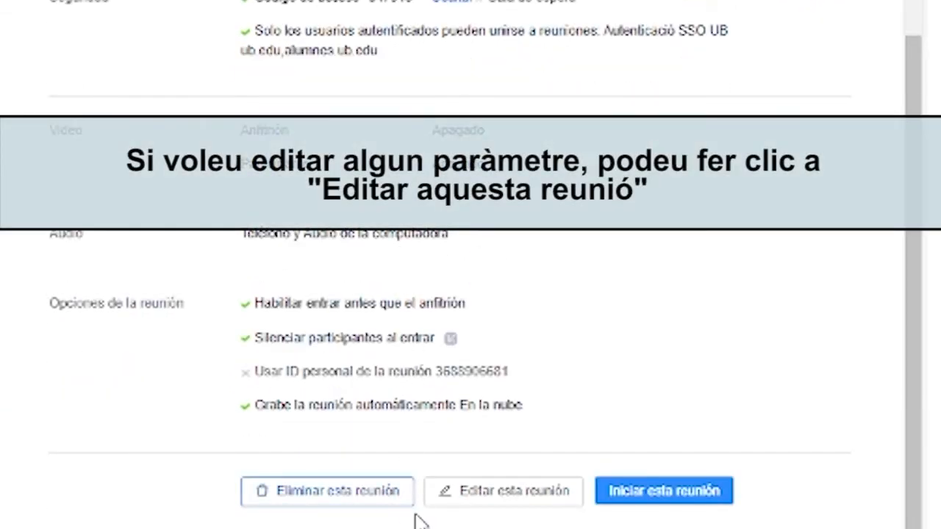
scroll(420, 518, "down", 2)
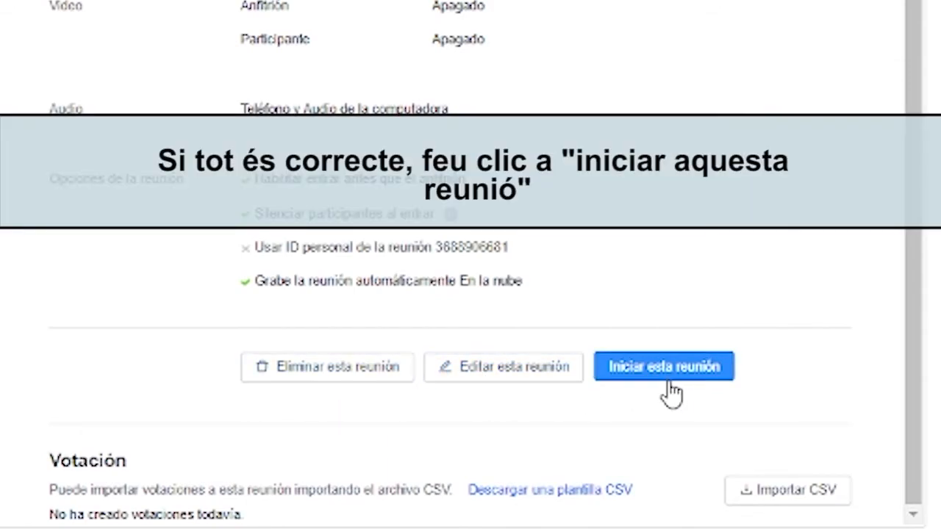
Start the meeting through Abrir Zoom Meetings, accept with De acuerdo, and join computer audio.
left_click(674, 379)
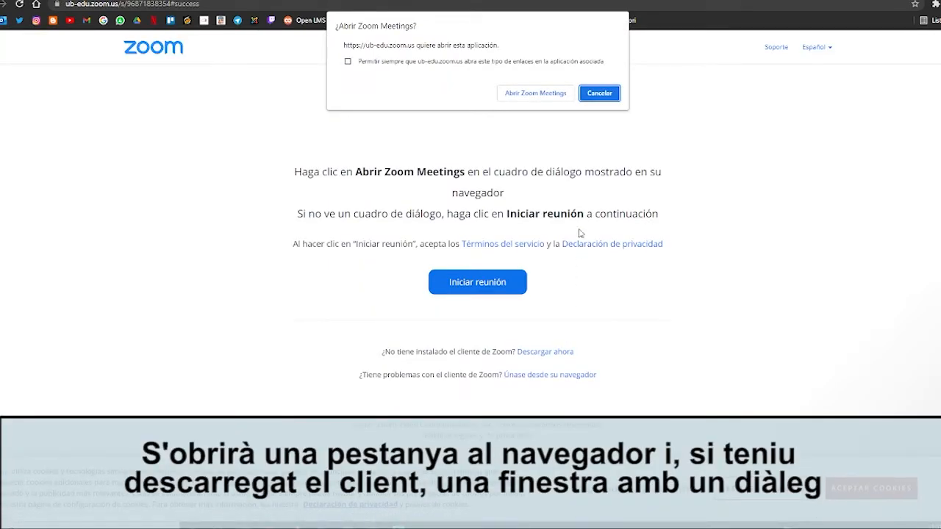
left_click(535, 93)
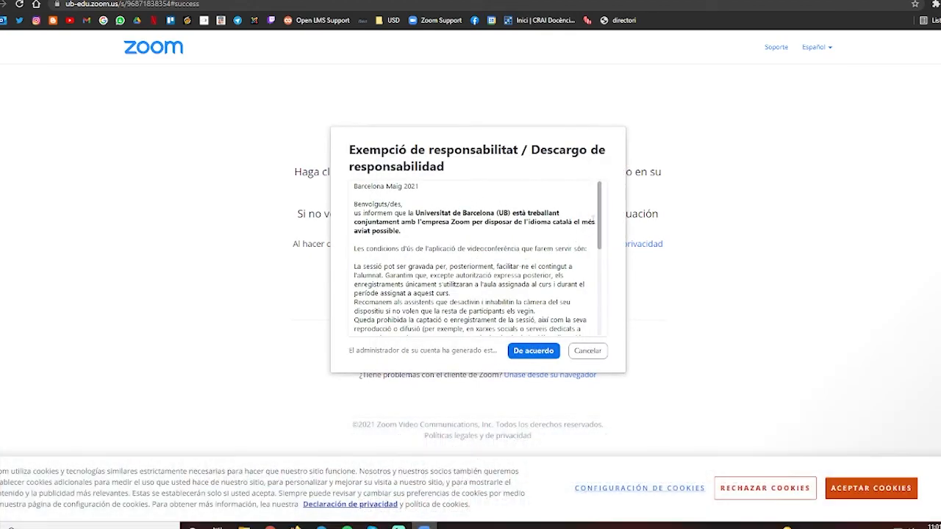
left_click_drag(600, 200, 599, 282)
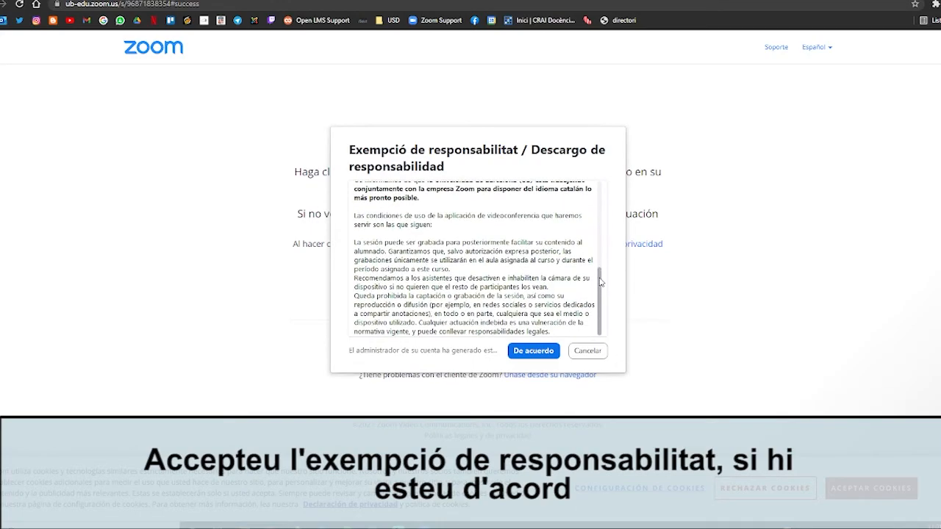
left_click(532, 352)
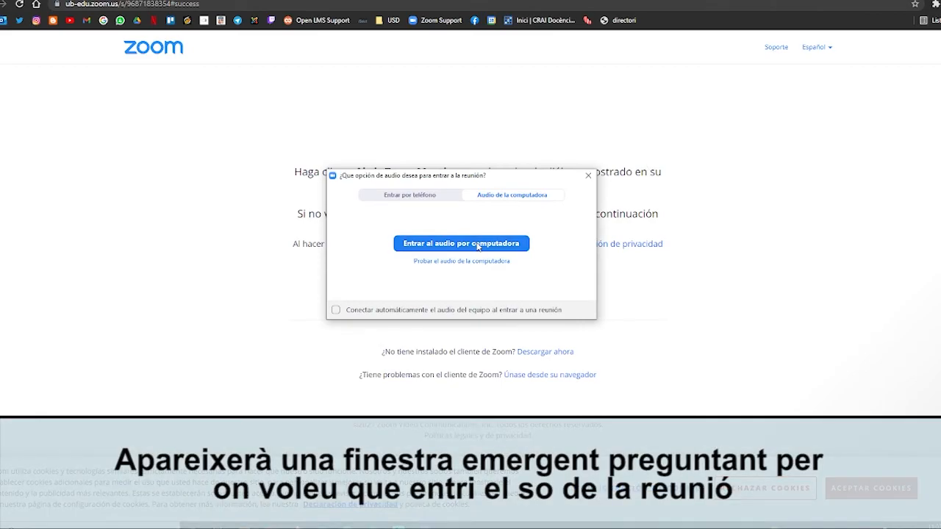
left_click(476, 246)
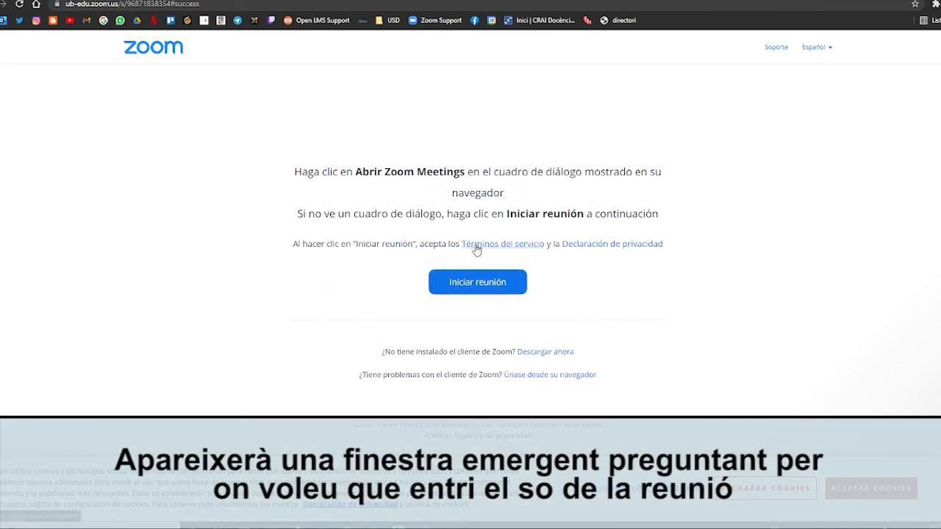